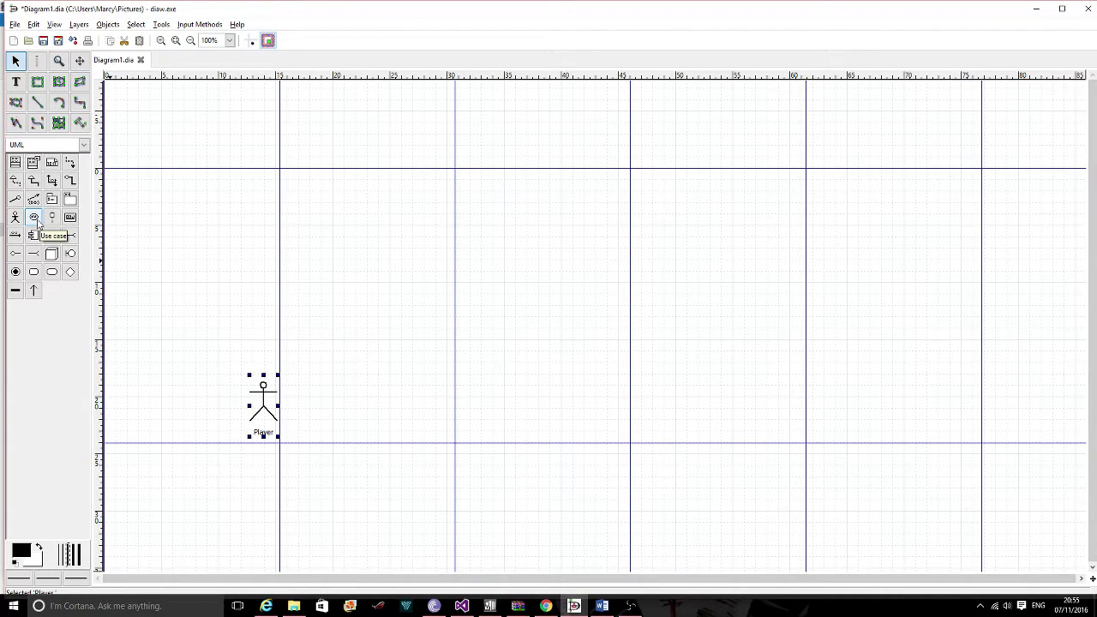
Step: Add a use case labelled 'Navigate Main Menu' to the right of Player, level with it
{"action": "left_click", "coordinate": [35, 219]}
{"action": "left_click", "coordinate": [423, 358]}
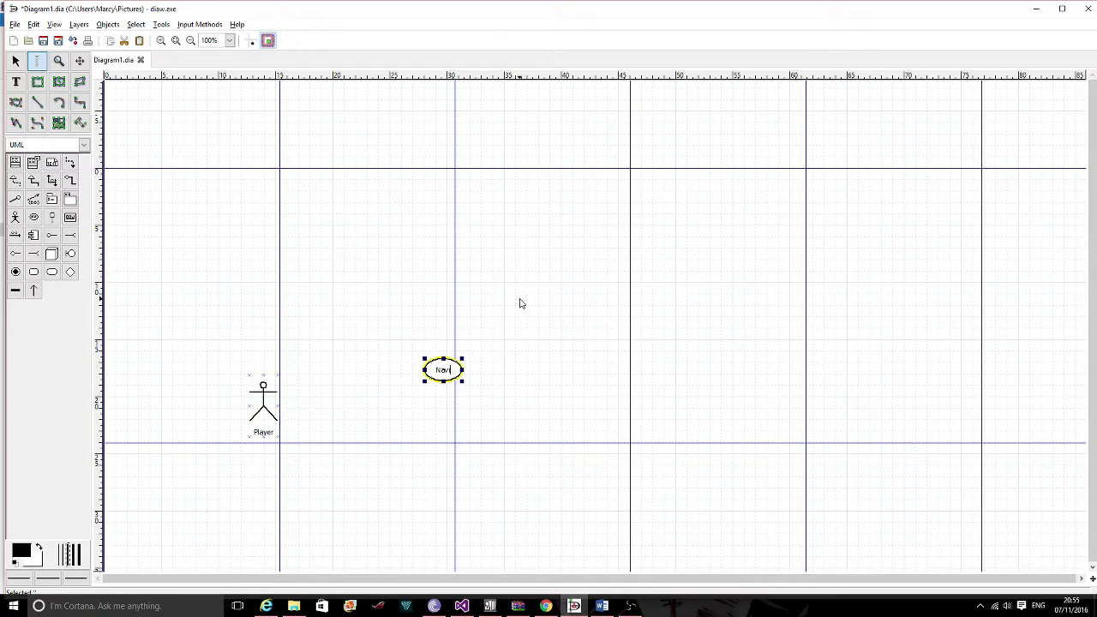
{"action": "type", "text": "igate Mai"}
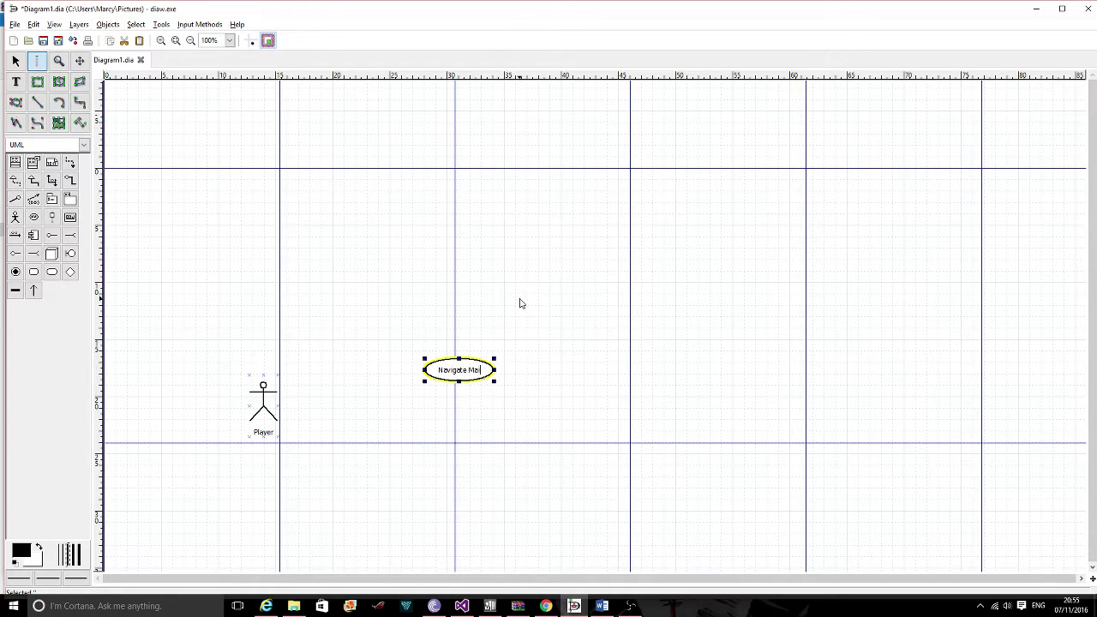
{"action": "type", "text": "n ,"}
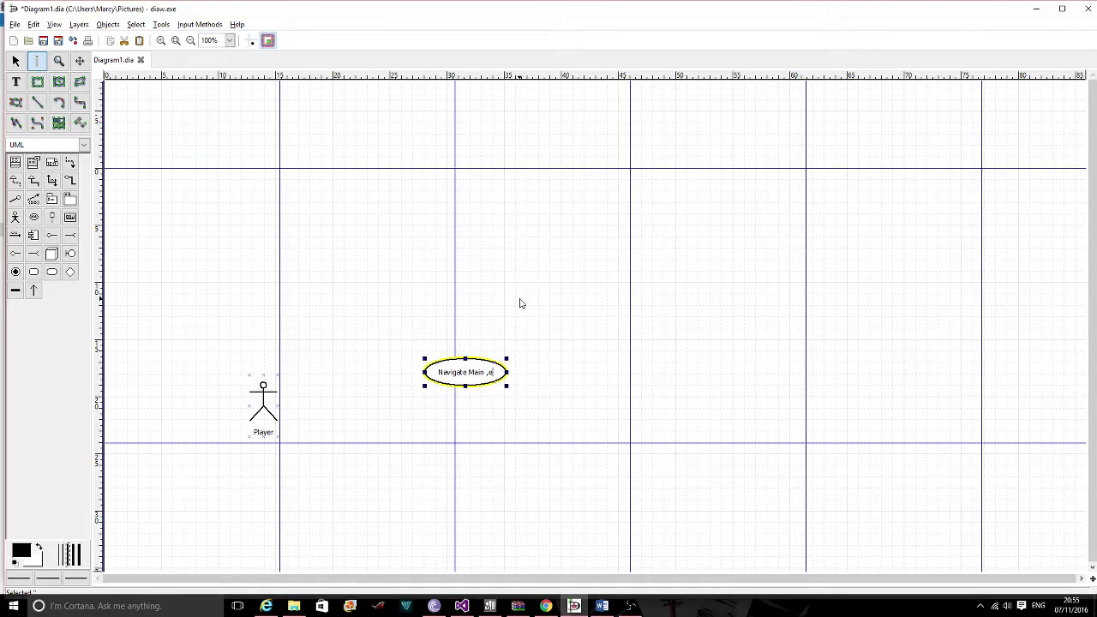
{"action": "key", "text": "BackSpace"}
{"action": "type", "text": "Menu"}
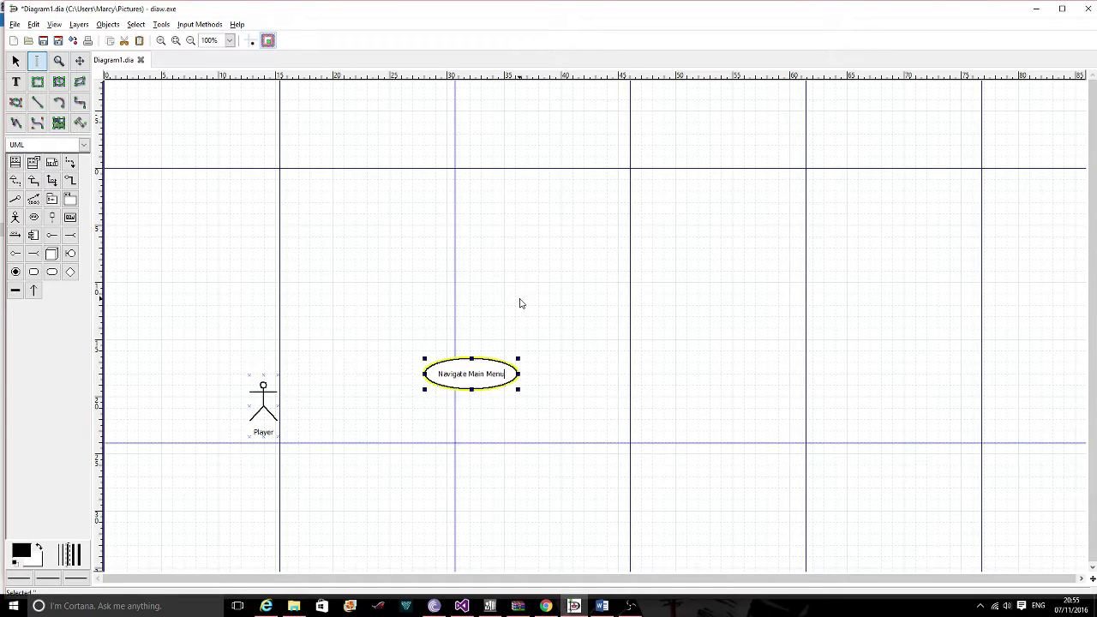
{"action": "left_click", "coordinate": [474, 465]}
{"action": "left_click_drag", "start_coordinate": [505, 385], "coordinate": [457, 407]}
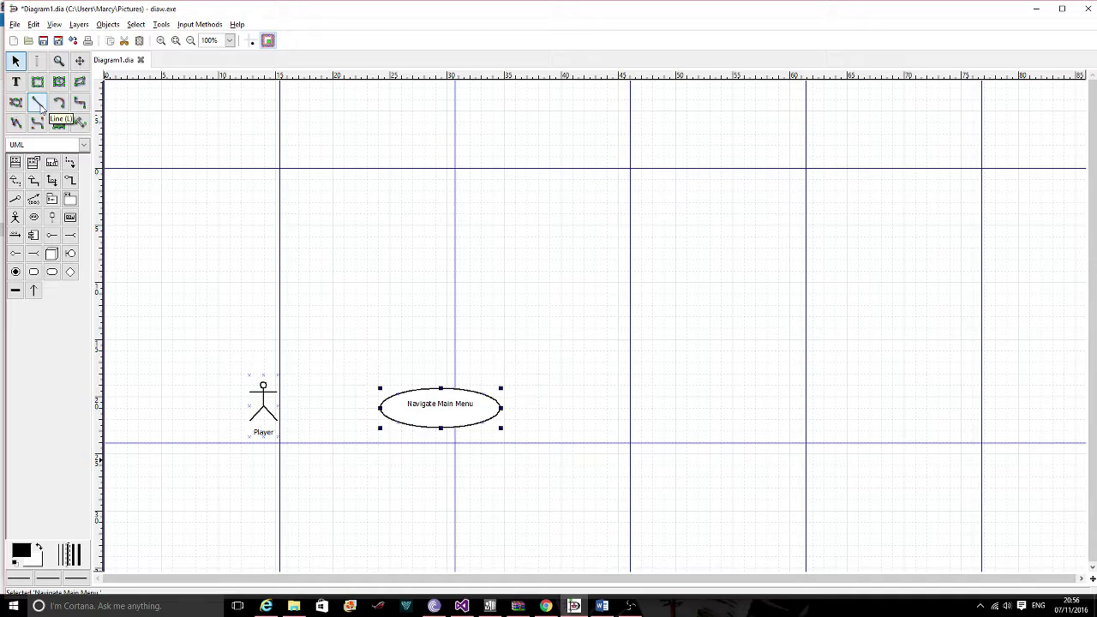
Step: Draw a line joining the Navigate Main Menu ellipse to the Player actor
{"action": "left_click", "coordinate": [39, 104]}
{"action": "left_click_drag", "start_coordinate": [383, 413], "coordinate": [280, 405]}
{"action": "left_click", "coordinate": [433, 408]}
{"action": "left_click_drag", "start_coordinate": [433, 408], "coordinate": [433, 405]}
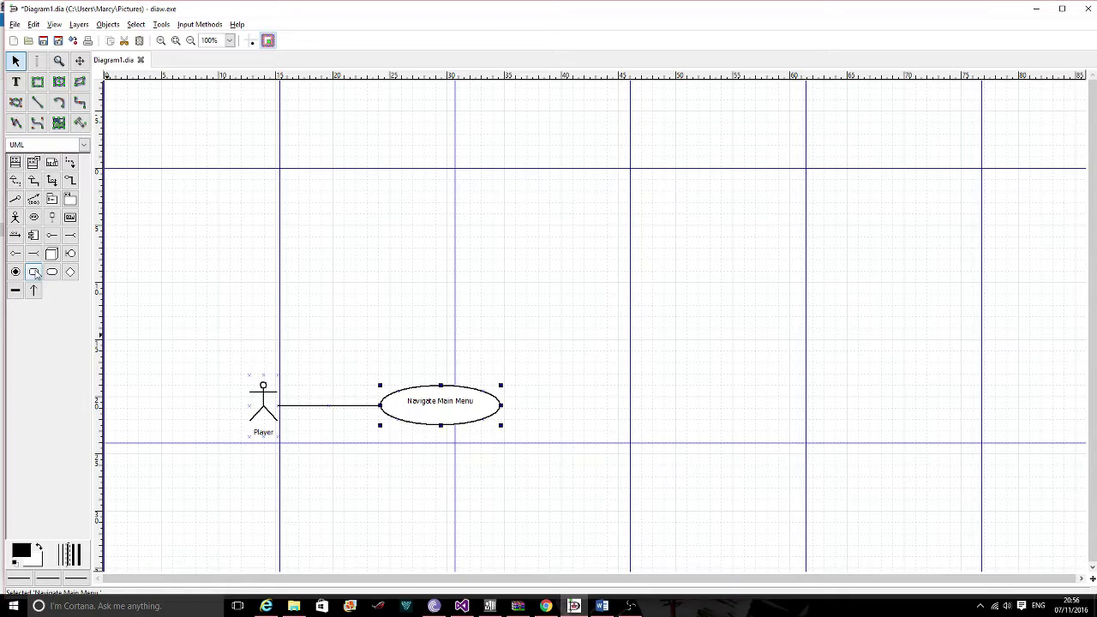
Step: Add a 'View Credits' use case above and link it to Navigate Main Menu
{"action": "left_click", "coordinate": [33, 216]}
{"action": "left_click", "coordinate": [353, 318]}
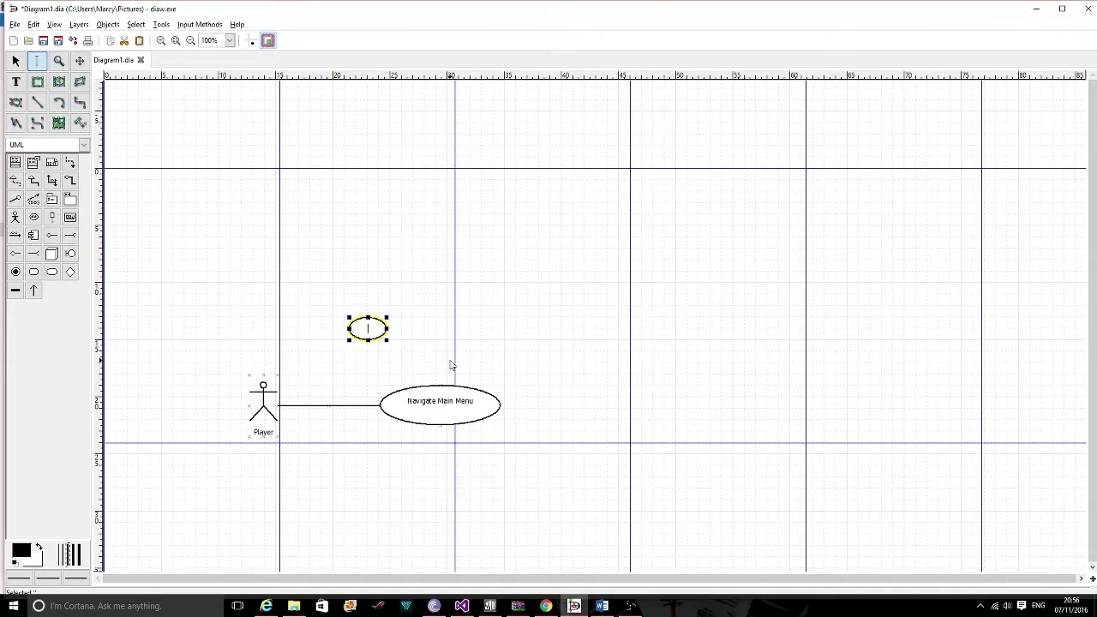
{"action": "type", "text": "View Cred"}
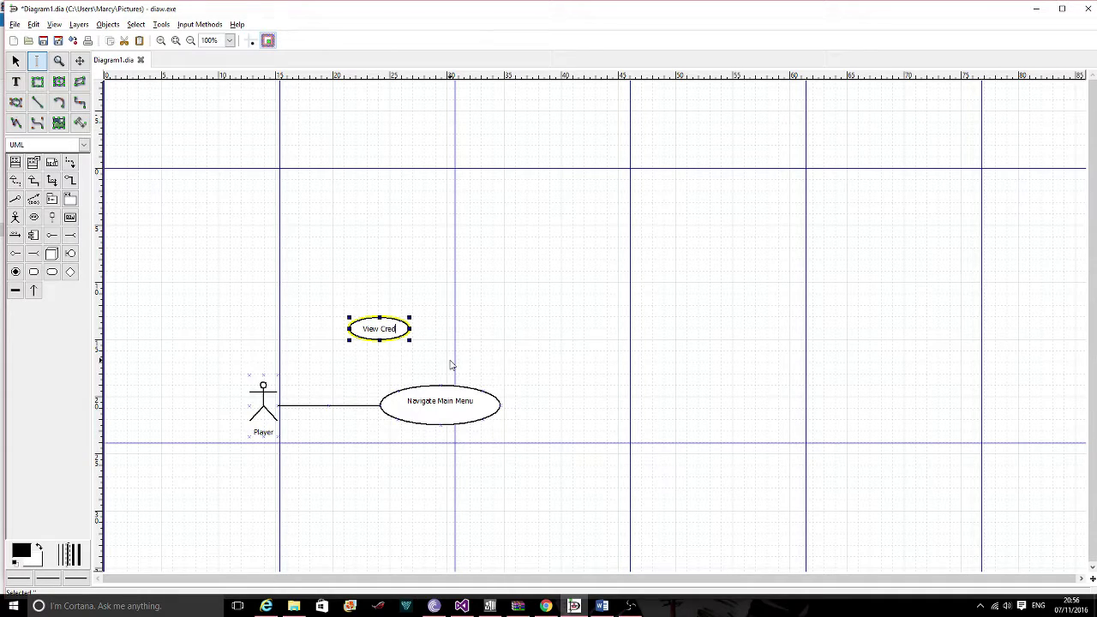
{"action": "type", "text": "its"}
{"action": "key", "text": "Return"}
{"action": "left_click", "coordinate": [441, 360]}
{"action": "left_click_drag", "start_coordinate": [398, 351], "coordinate": [379, 323]}
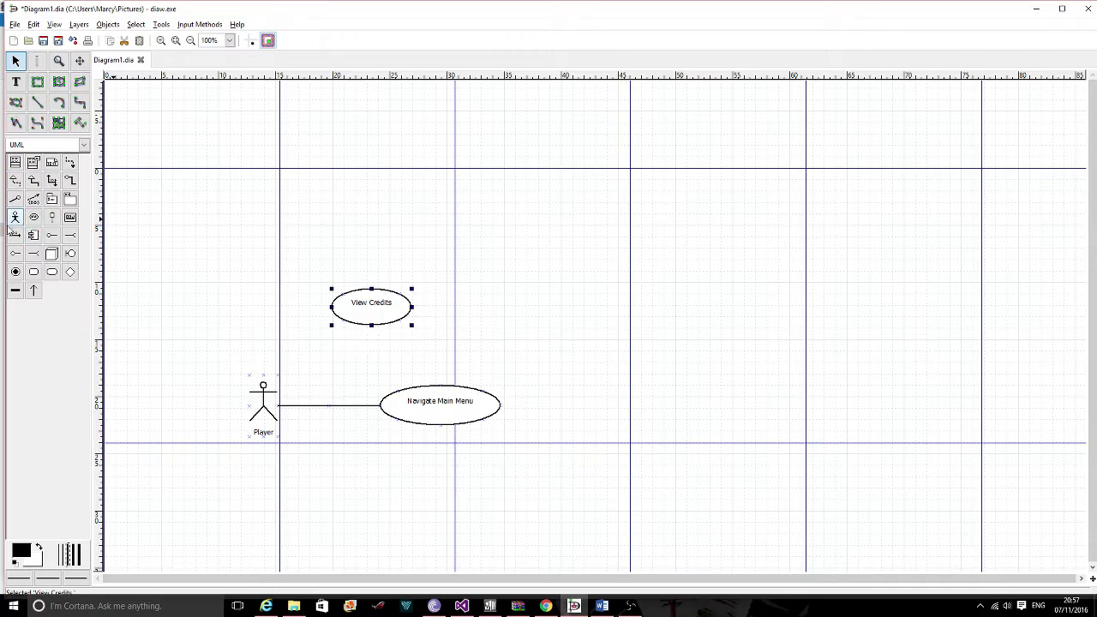
{"action": "left_click", "coordinate": [38, 102]}
{"action": "left_click_drag", "start_coordinate": [371, 326], "coordinate": [437, 403]}
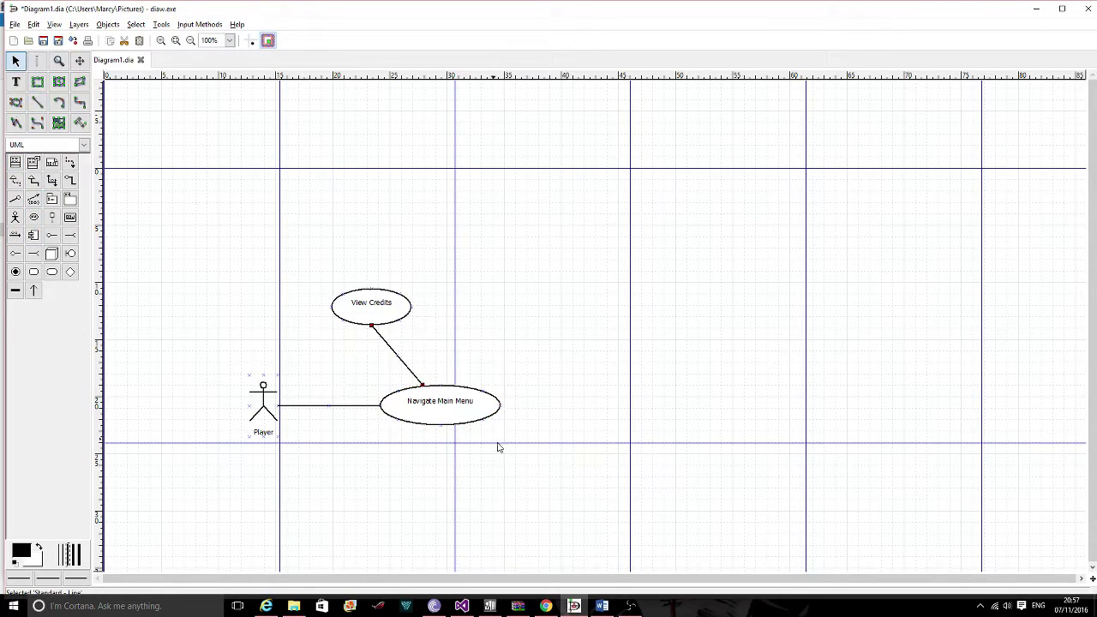
{"action": "left_click_drag", "start_coordinate": [371, 308], "coordinate": [375, 316]}
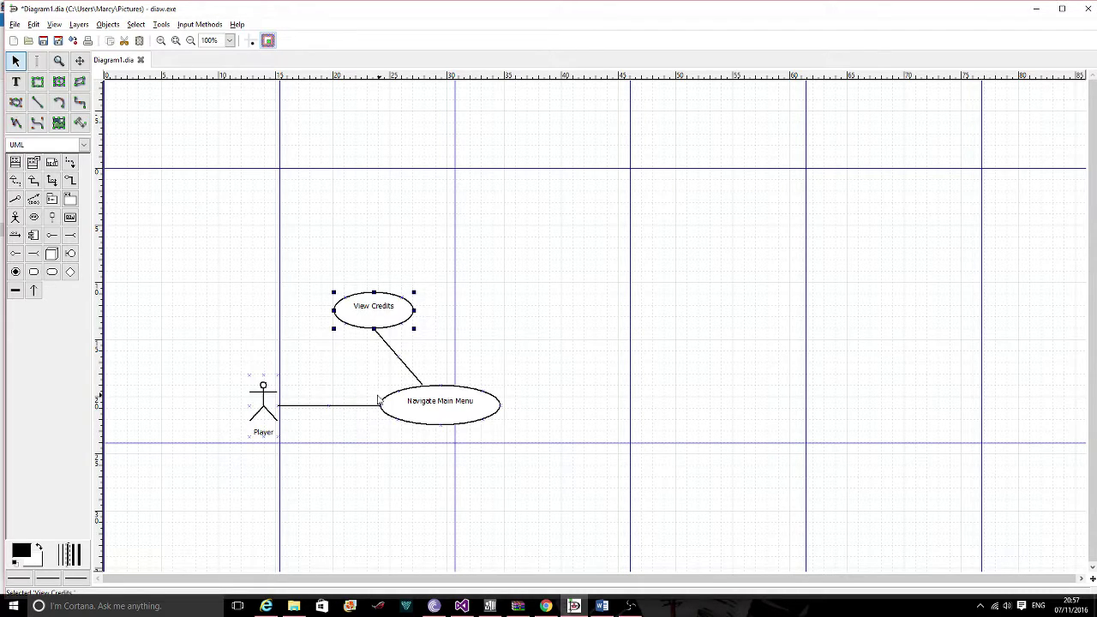
Step: Add a 'Select Options' use case right of View Credits, linked to Navigate Main Menu
{"action": "left_click", "coordinate": [33, 220]}
{"action": "left_click", "coordinate": [496, 300]}
{"action": "type", "text": "Sele"}
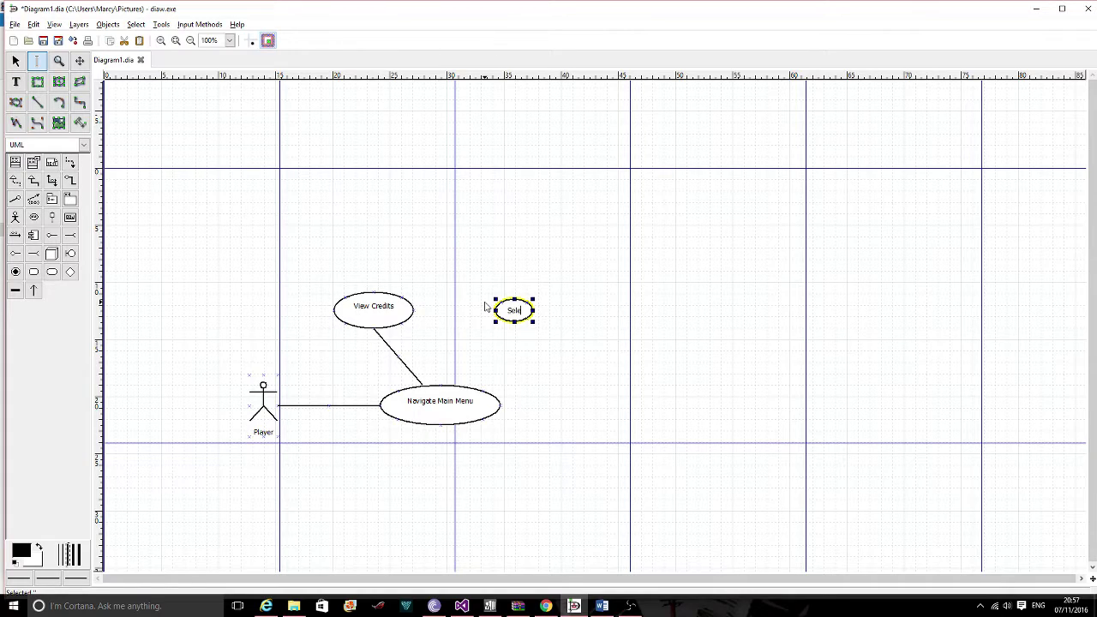
{"action": "type", "text": "ct Options"}
{"action": "key", "text": "Return"}
{"action": "left_click", "coordinate": [637, 352]}
{"action": "left_click_drag", "start_coordinate": [549, 323], "coordinate": [519, 318]}
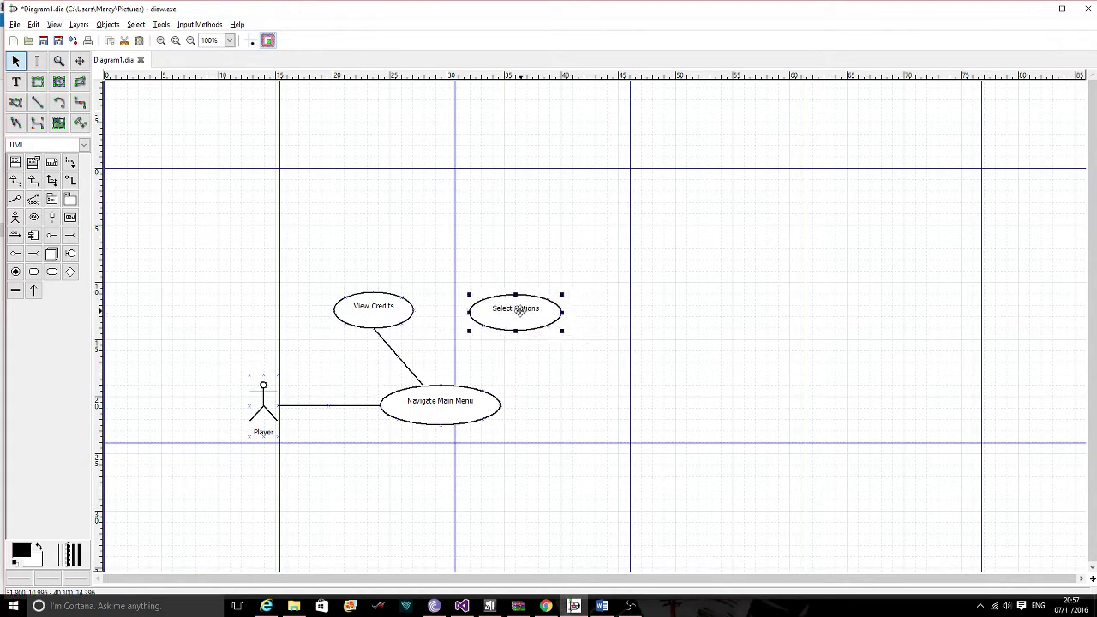
{"action": "left_click", "coordinate": [36, 102]}
{"action": "left_click_drag", "start_coordinate": [455, 383], "coordinate": [498, 331]}
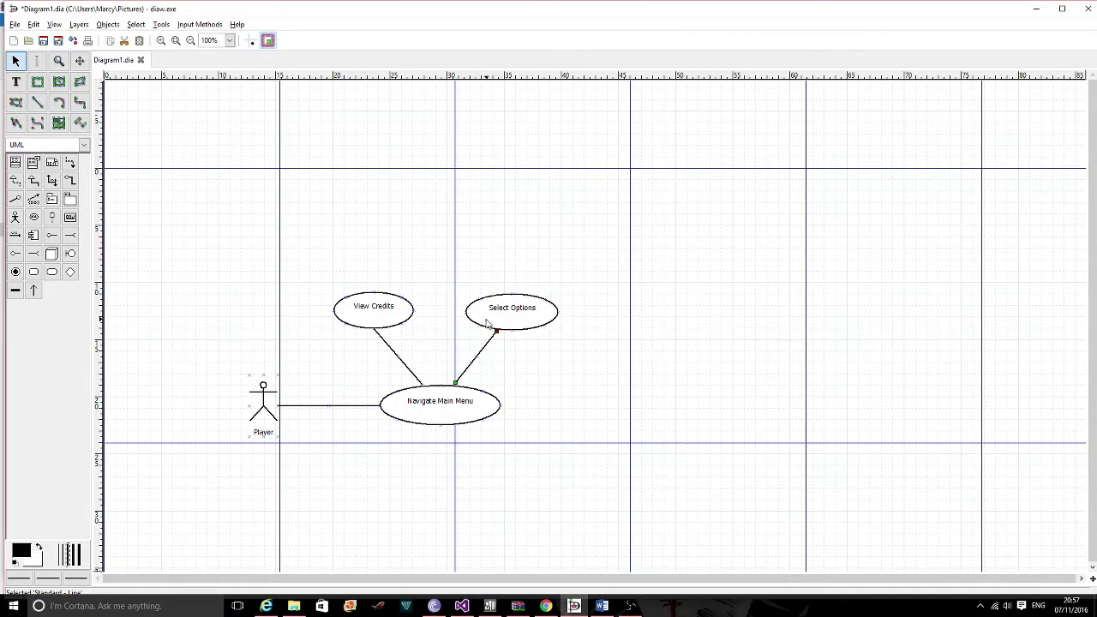
Step: Add a 'Load Game' use case right of Navigate Main Menu and link them
{"action": "left_click", "coordinate": [34, 217]}
{"action": "left_click", "coordinate": [579, 368]}
{"action": "type", "text": "Load Game"}
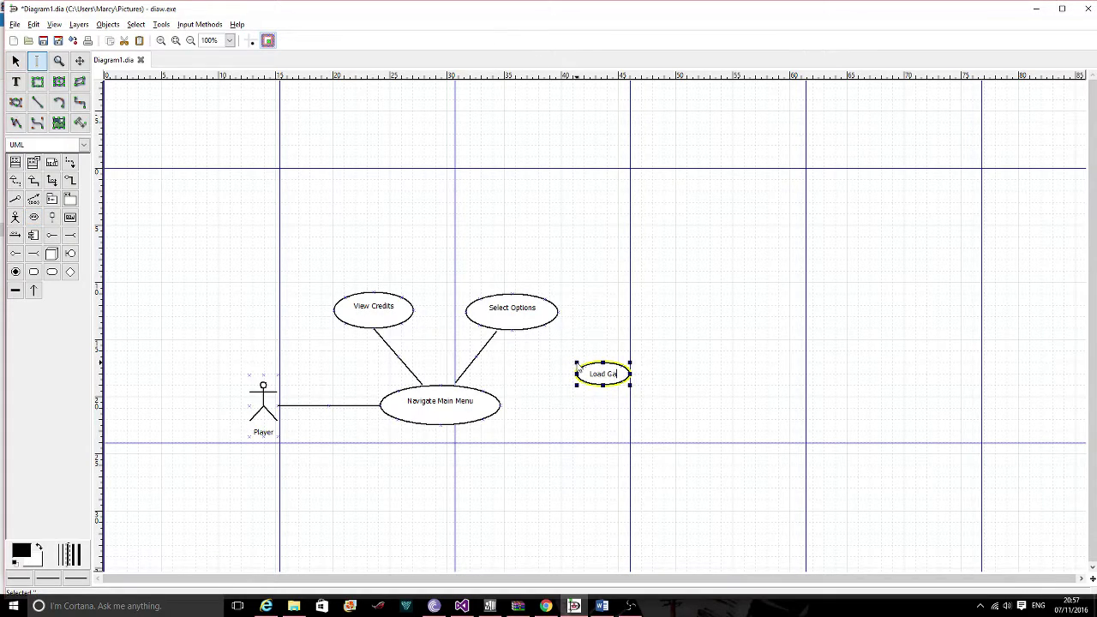
{"action": "left_click", "coordinate": [599, 431]}
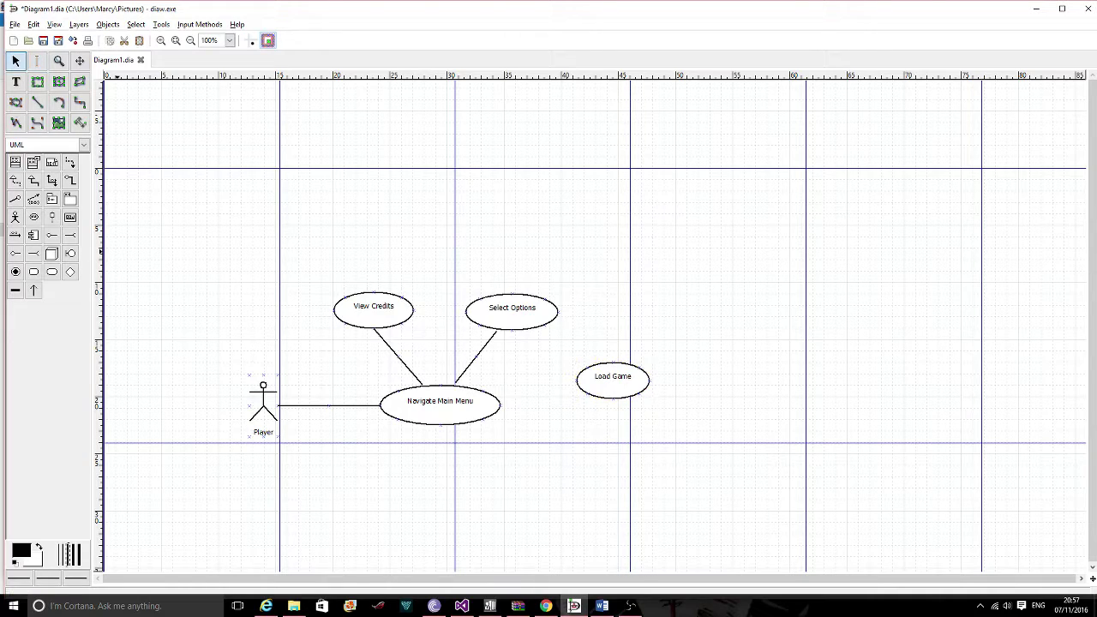
{"action": "left_click", "coordinate": [37, 102]}
{"action": "mouse_move", "coordinate": [500, 406]}
{"action": "left_mouse_down"}
{"action": "mouse_move", "coordinate": [610, 381]}
{"action": "mouse_move", "coordinate": [600, 384]}
{"action": "mouse_move", "coordinate": [606, 399]}
{"action": "left_mouse_up"}
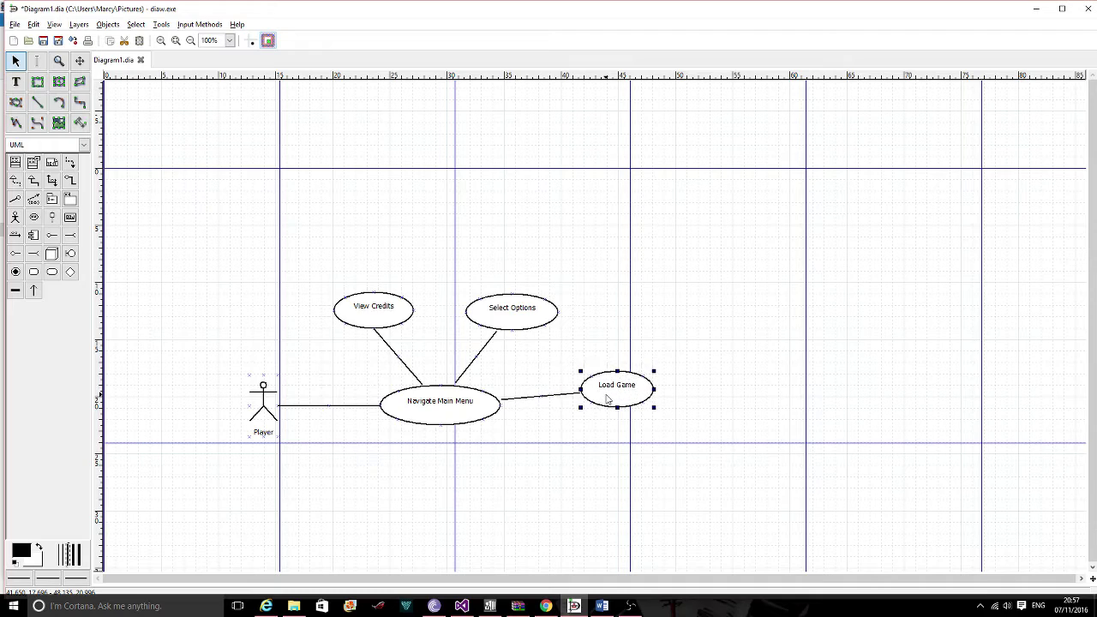
Step: Add a 'Play Game' use case linked to Navigate Main Menu, and align Load Game level
{"action": "left_click", "coordinate": [34, 217]}
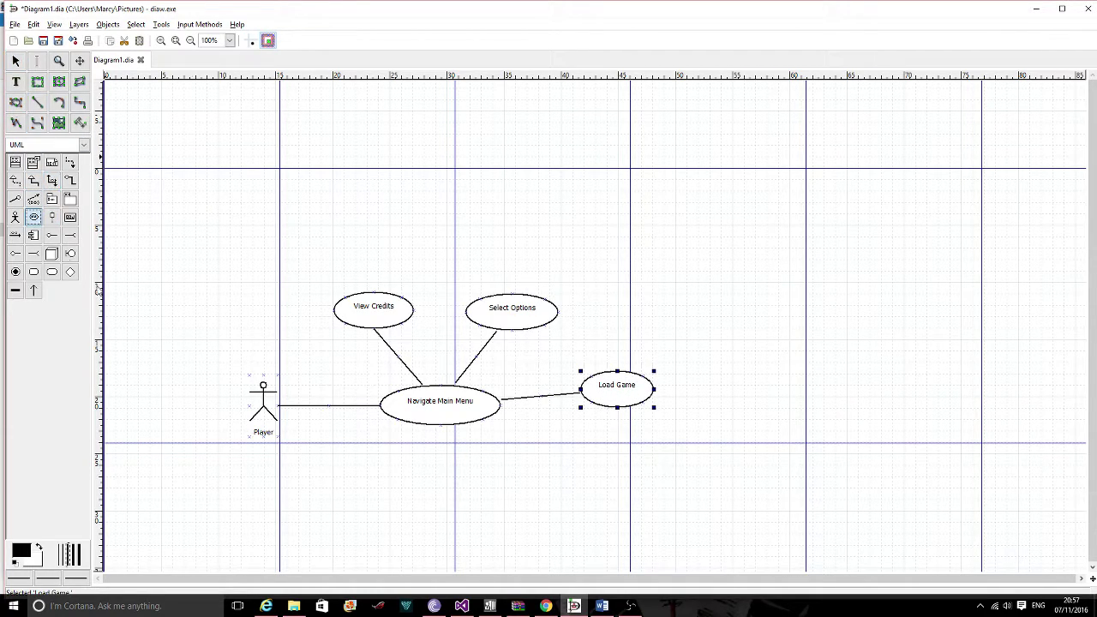
{"action": "left_click", "coordinate": [531, 481]}
{"action": "type", "text": "Play Game"}
{"action": "key", "text": "Return"}
{"action": "left_click", "coordinate": [502, 488]}
{"action": "left_click", "coordinate": [37, 102]}
{"action": "mouse_move", "coordinate": [463, 423]}
{"action": "left_mouse_down"}
{"action": "mouse_move", "coordinate": [572, 503]}
{"action": "mouse_move", "coordinate": [571, 490]}
{"action": "left_mouse_up"}
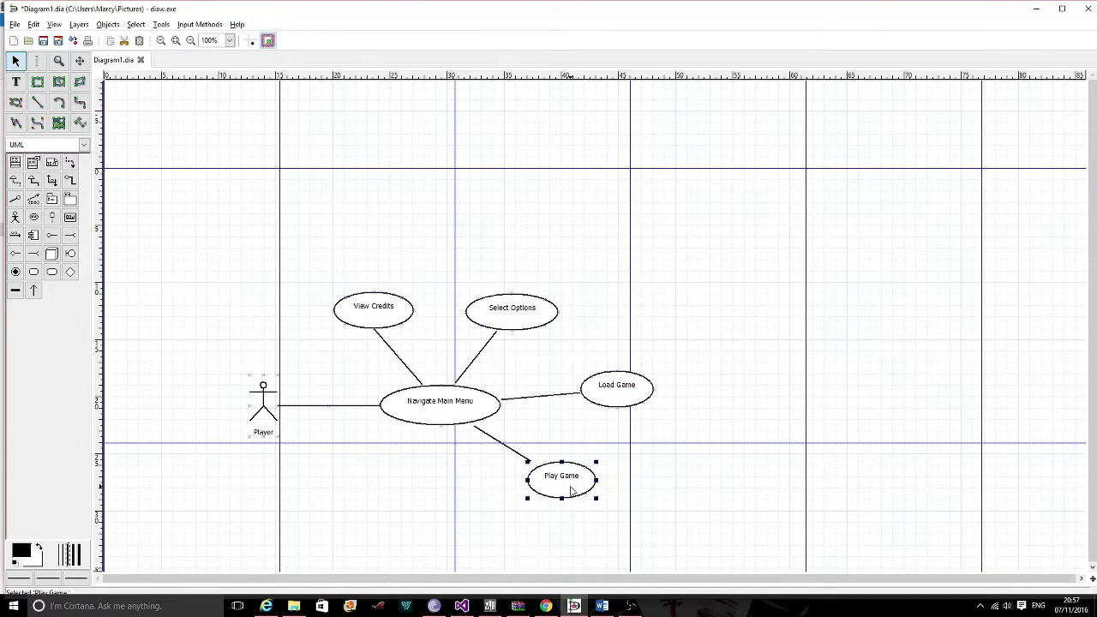
{"action": "left_click_drag", "start_coordinate": [612, 392], "coordinate": [609, 409]}
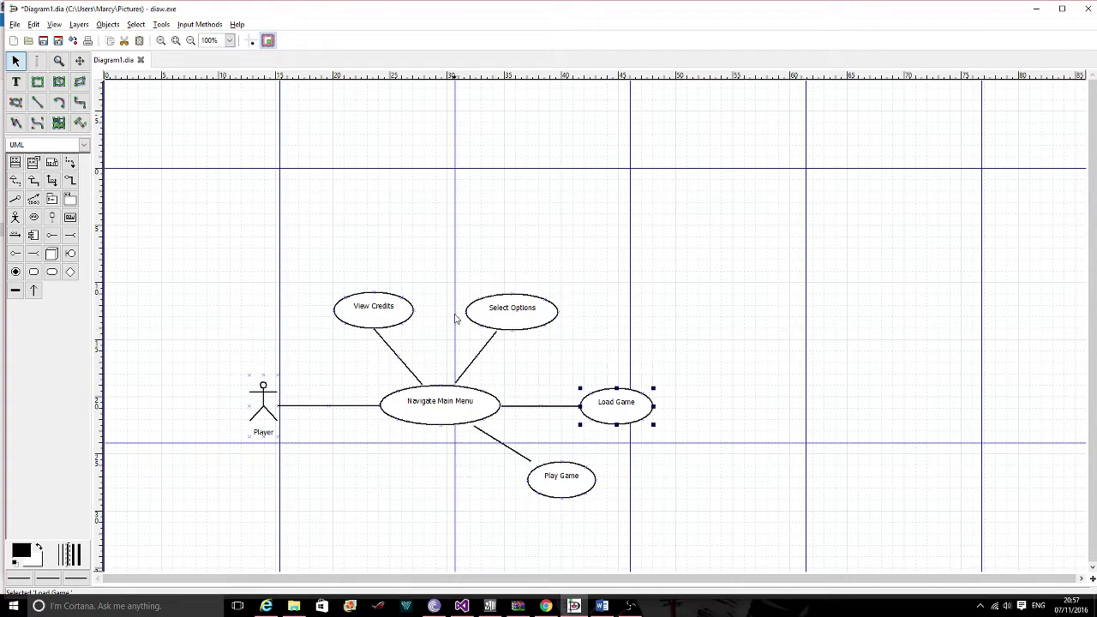
{"action": "scroll", "coordinate": [517, 387], "scroll_direction": "down", "scroll_amount": 3}
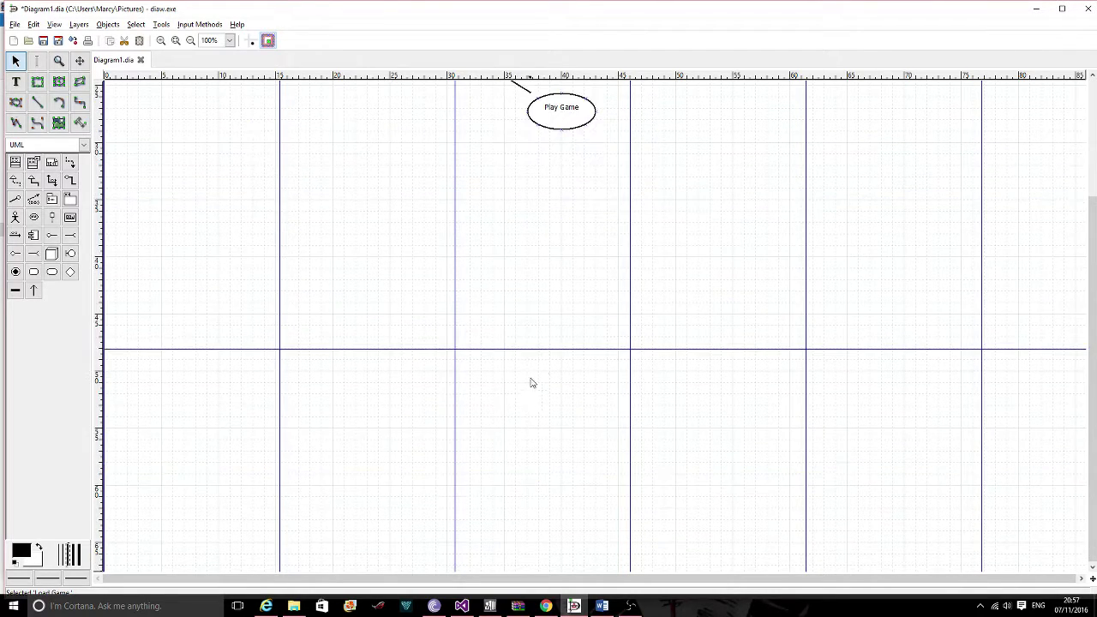
{"action": "scroll", "coordinate": [530, 383], "scroll_direction": "up", "scroll_amount": 2}
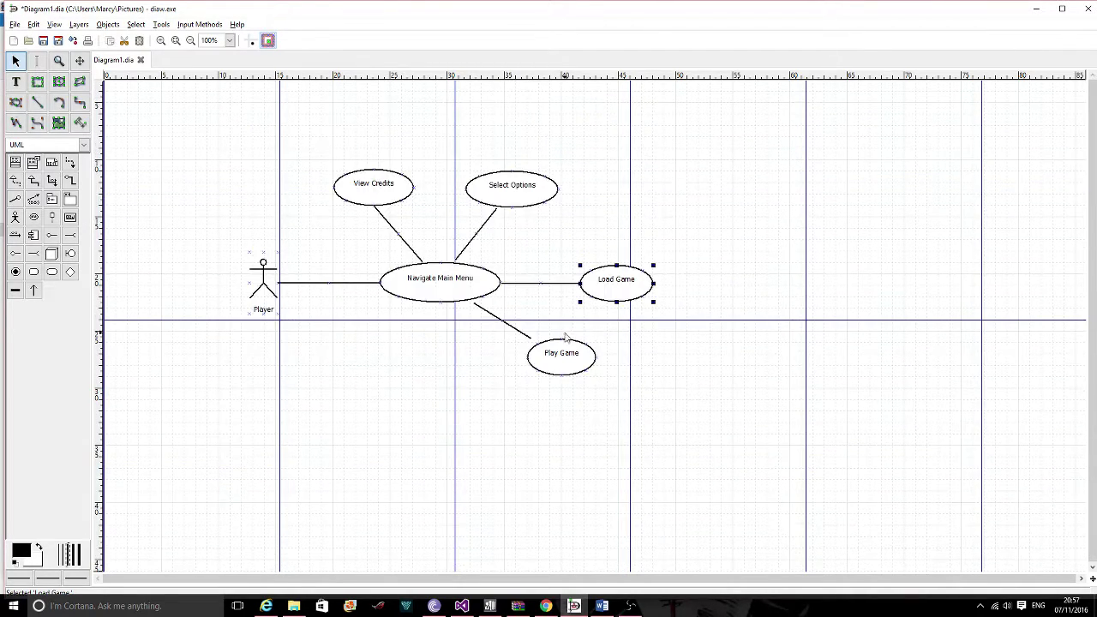
Step: Add a 'Control Character' use case positioned just under Play Game
{"action": "left_click", "coordinate": [33, 217]}
{"action": "left_click", "coordinate": [554, 469]}
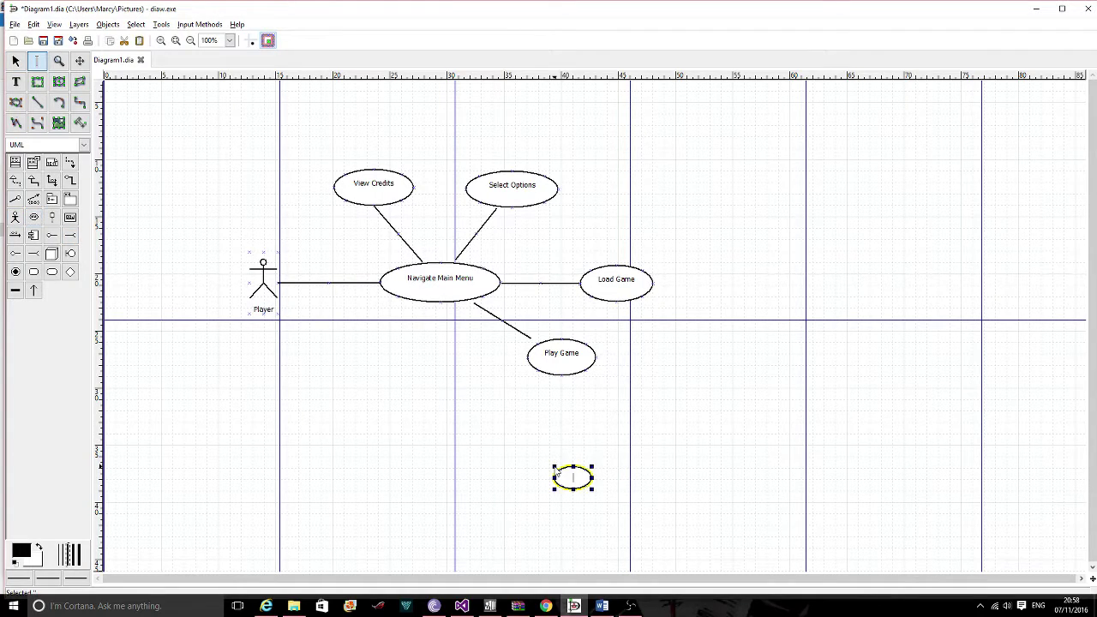
{"action": "type", "text": "Control "}
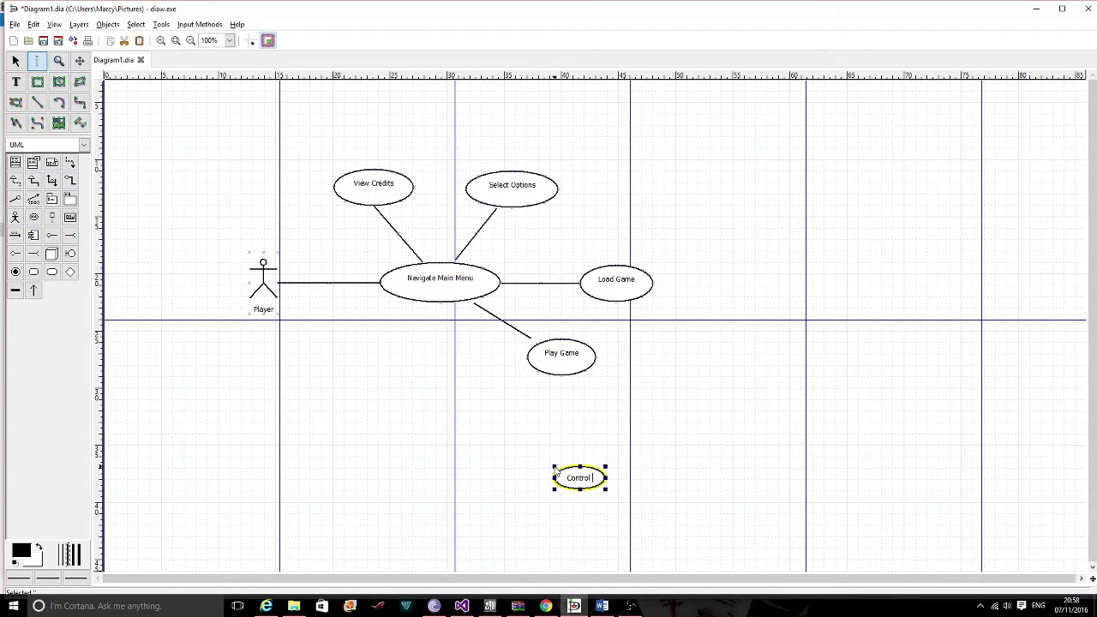
{"action": "type", "text": "Play"}
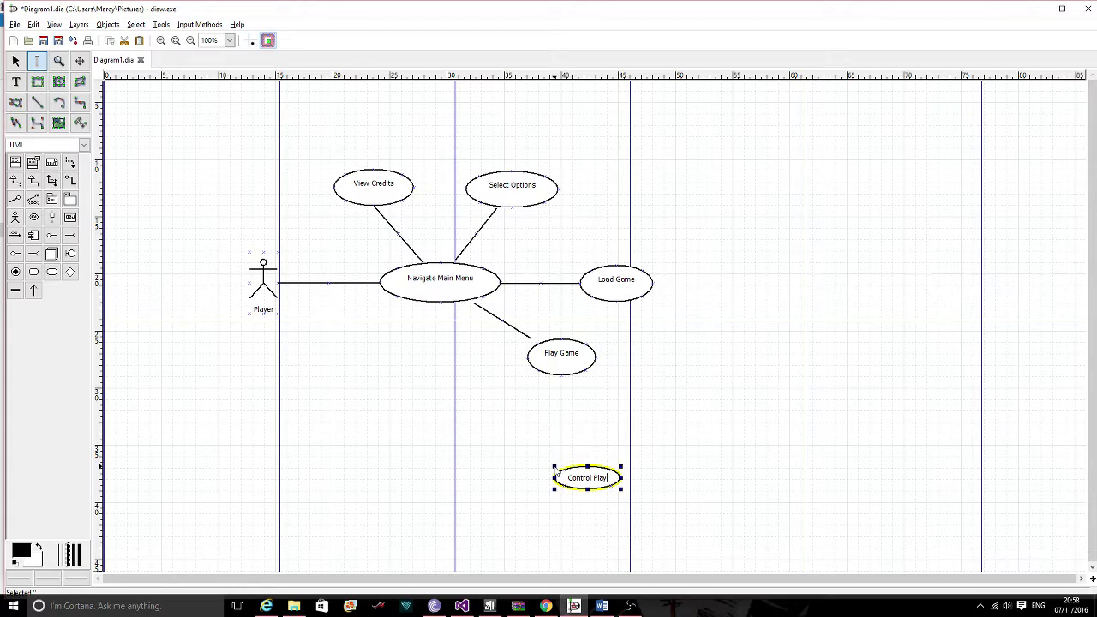
{"action": "key", "text": "BackSpace"}
{"action": "key", "text": "BackSpace"}
{"action": "key", "text": "BackSpace"}
{"action": "key", "text": "BackSpace"}
{"action": "type", "text": "Character"}
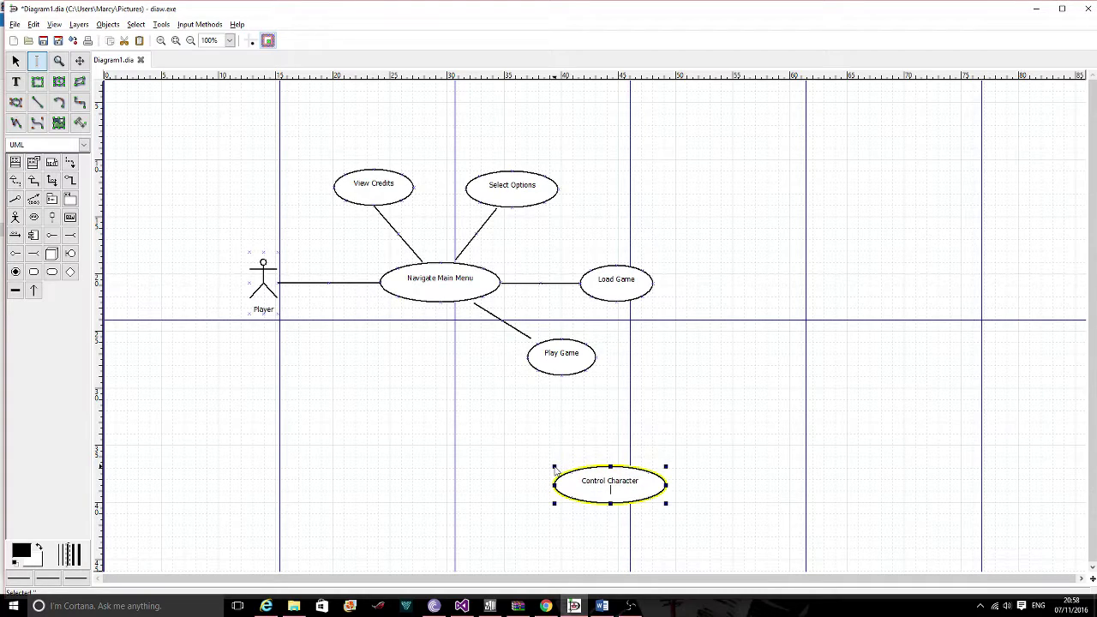
{"action": "left_click", "coordinate": [553, 467]}
{"action": "left_click_drag", "start_coordinate": [599, 490], "coordinate": [556, 457]}
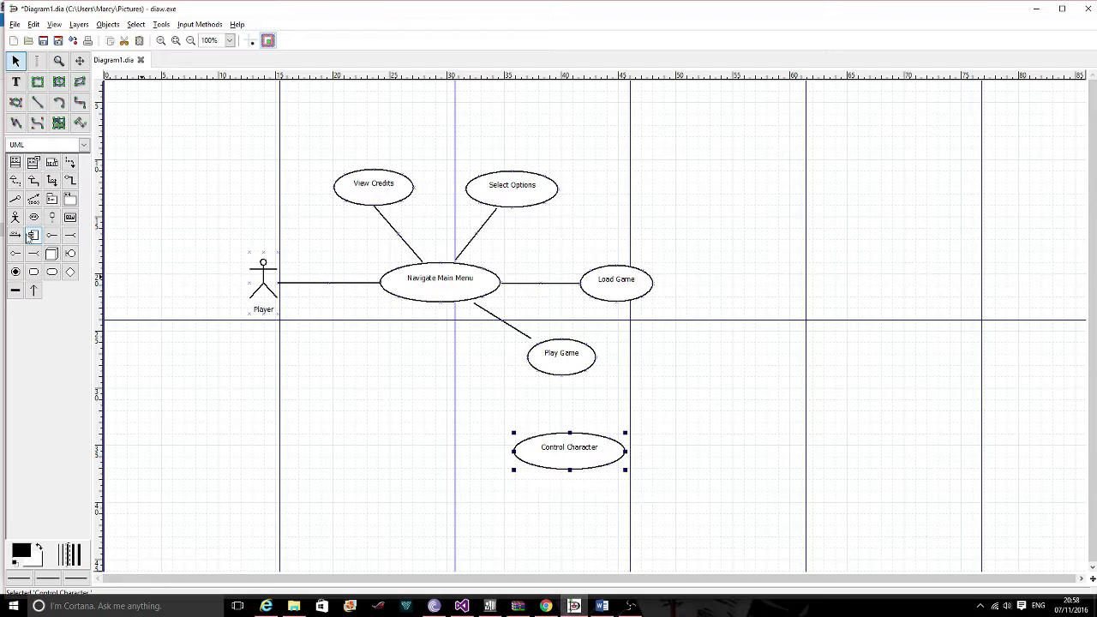
Step: Connect Play Game down to Control Character with a line
{"action": "left_click", "coordinate": [36, 102]}
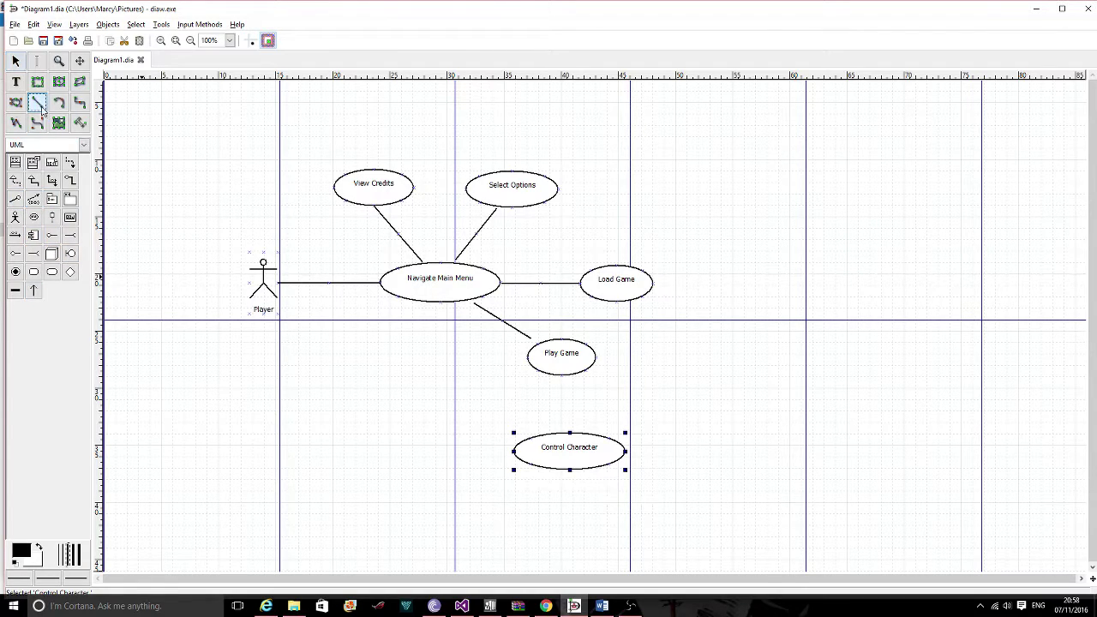
{"action": "mouse_move", "coordinate": [558, 384]}
{"action": "left_mouse_down"}
{"action": "mouse_move", "coordinate": [563, 463]}
{"action": "mouse_move", "coordinate": [582, 460]}
{"action": "left_mouse_up"}
{"action": "left_click", "coordinate": [590, 460]}
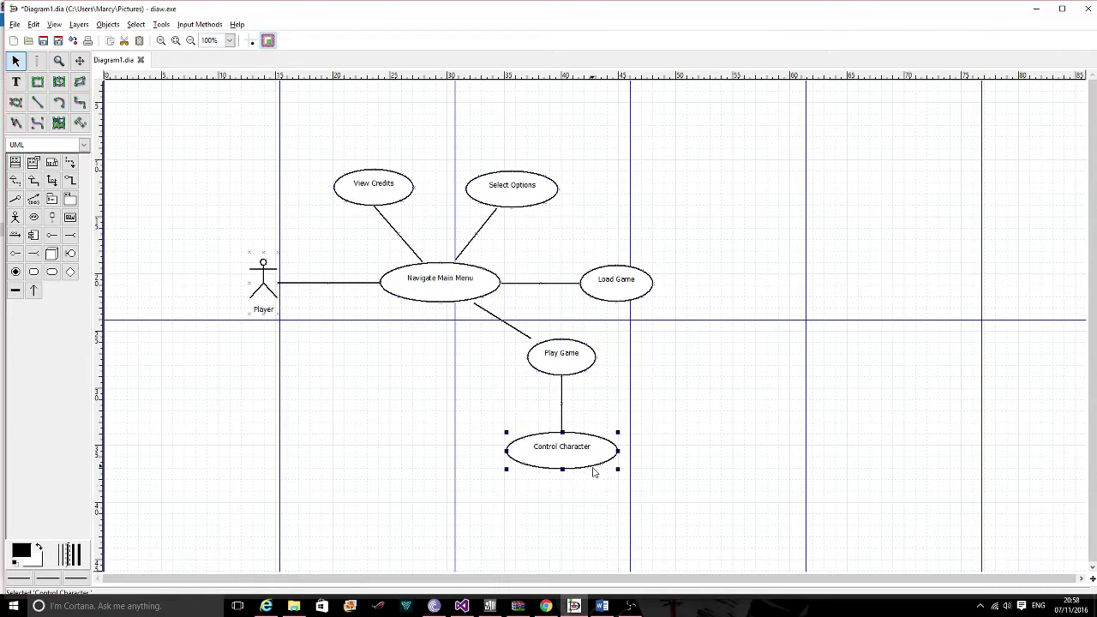
{"action": "scroll", "coordinate": [600, 477], "scroll_direction": "down", "scroll_amount": 5}
{"action": "scroll", "coordinate": [600, 478], "scroll_direction": "up", "scroll_amount": 5}
{"action": "scroll", "coordinate": [598, 480], "scroll_direction": "down", "scroll_amount": 5}
{"action": "scroll", "coordinate": [597, 477], "scroll_direction": "up", "scroll_amount": 5}
{"action": "left_click_drag", "start_coordinate": [556, 456], "coordinate": [556, 461]}
{"action": "scroll", "coordinate": [595, 470], "scroll_direction": "down", "scroll_amount": 5}
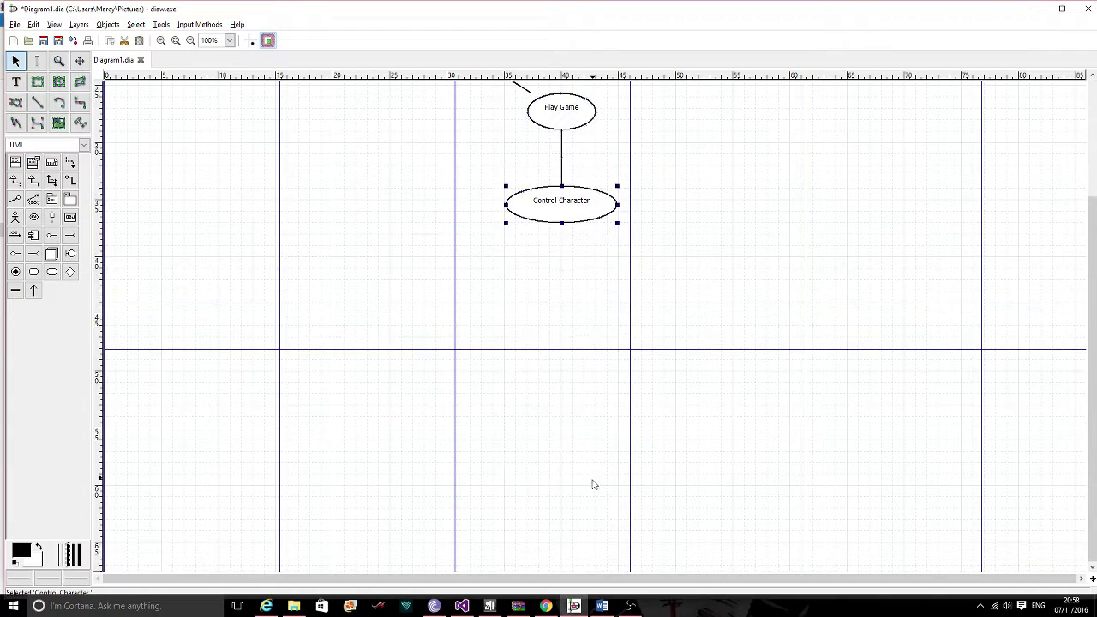
{"action": "scroll", "coordinate": [592, 487], "scroll_direction": "up", "scroll_amount": 3}
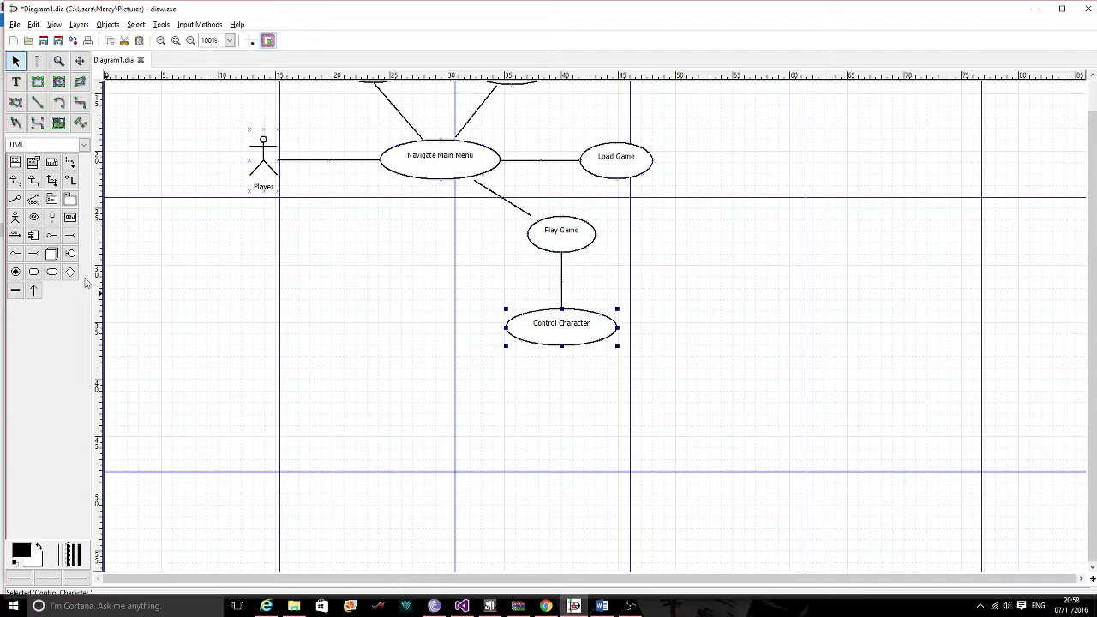
Step: Place a use case labelled 'Movement' just beneath Control Character
{"action": "left_click", "coordinate": [33, 217]}
{"action": "left_click", "coordinate": [512, 423]}
{"action": "type", "text": "Move"}
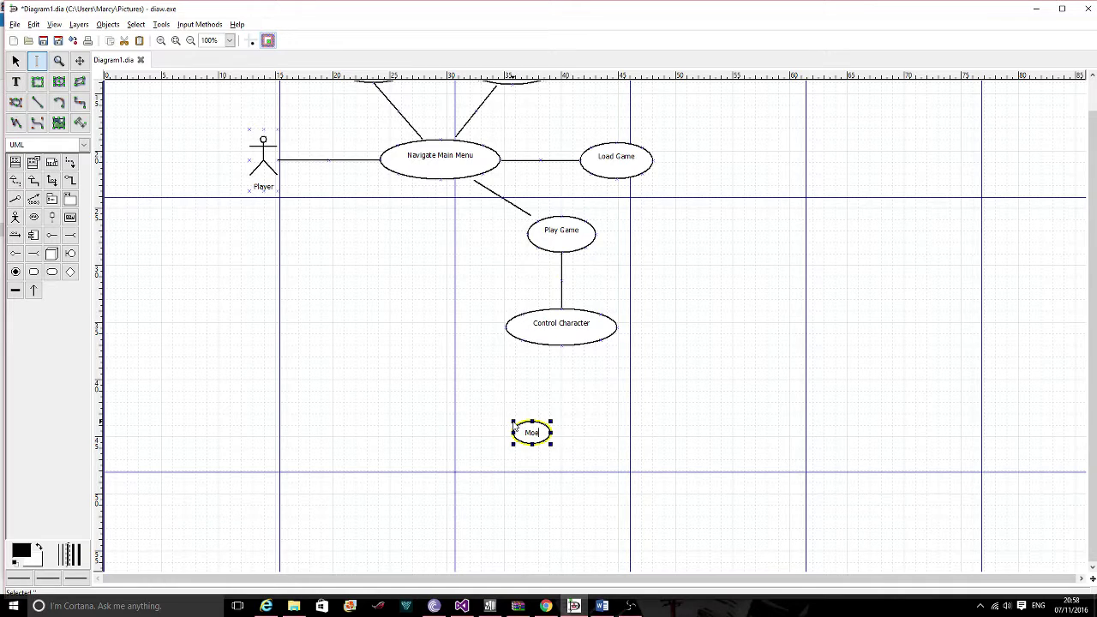
{"action": "type", "text": "ement"}
{"action": "key", "text": "Return"}
{"action": "left_click", "coordinate": [491, 412]}
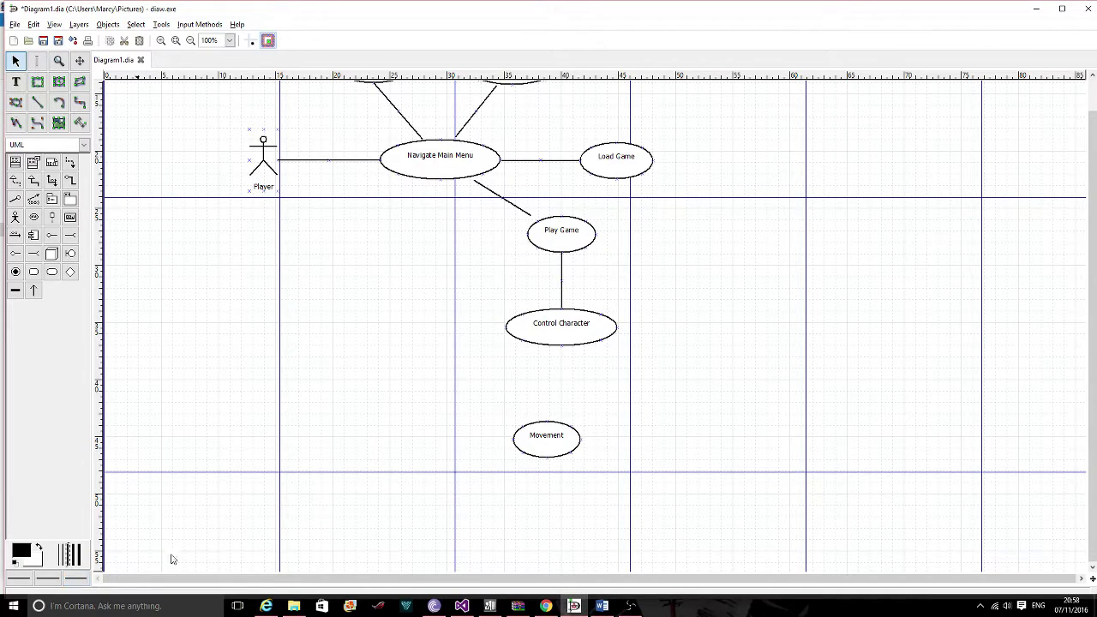
{"action": "left_click_drag", "start_coordinate": [539, 447], "coordinate": [519, 437]}
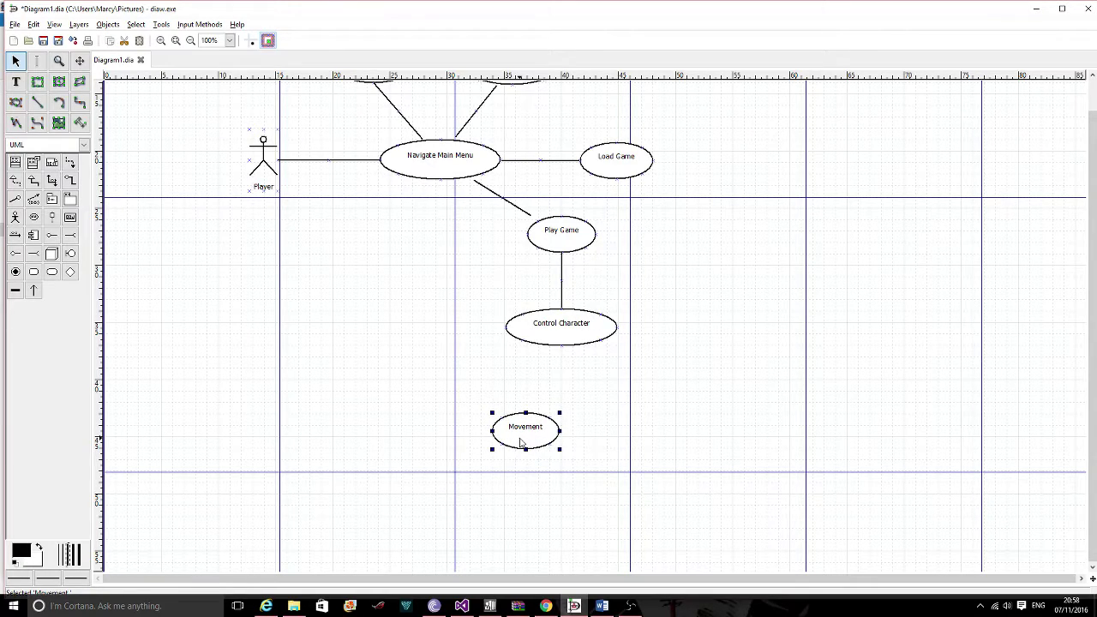